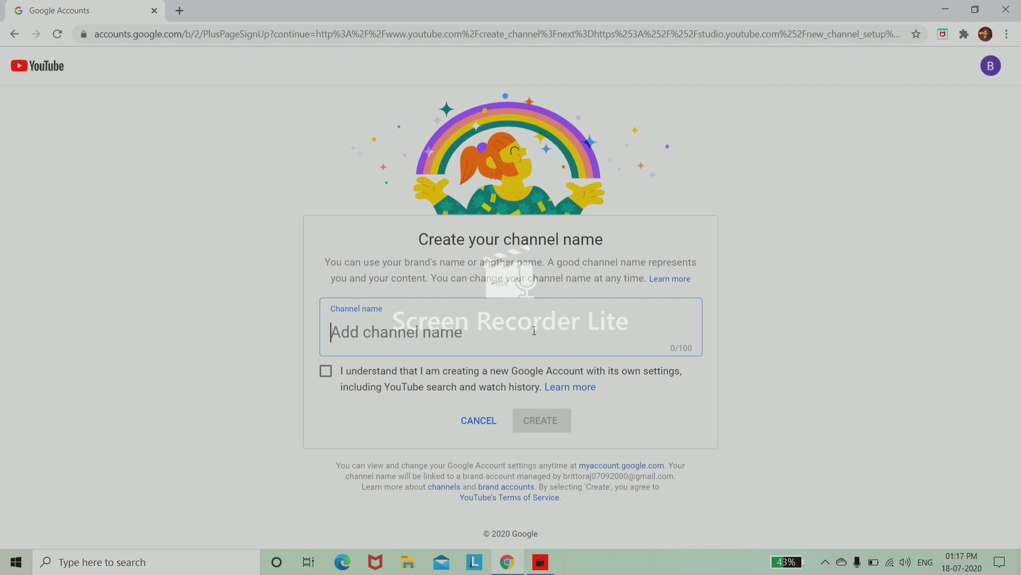
Step: Create the channel with the creator's full name as its name, accepting the new Google Account acknowledgement
type("b")
key("BackSpace")
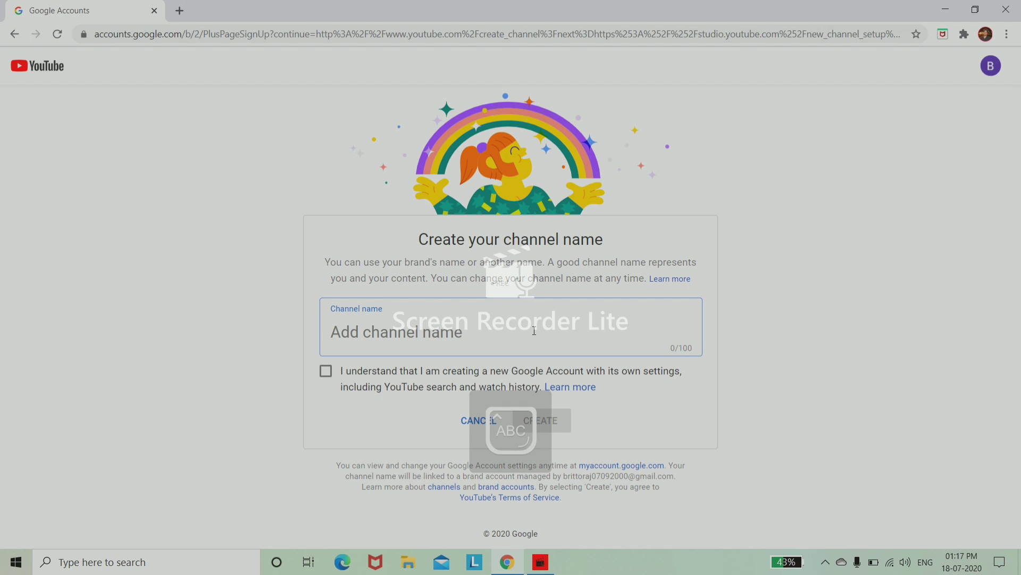
type("BR")
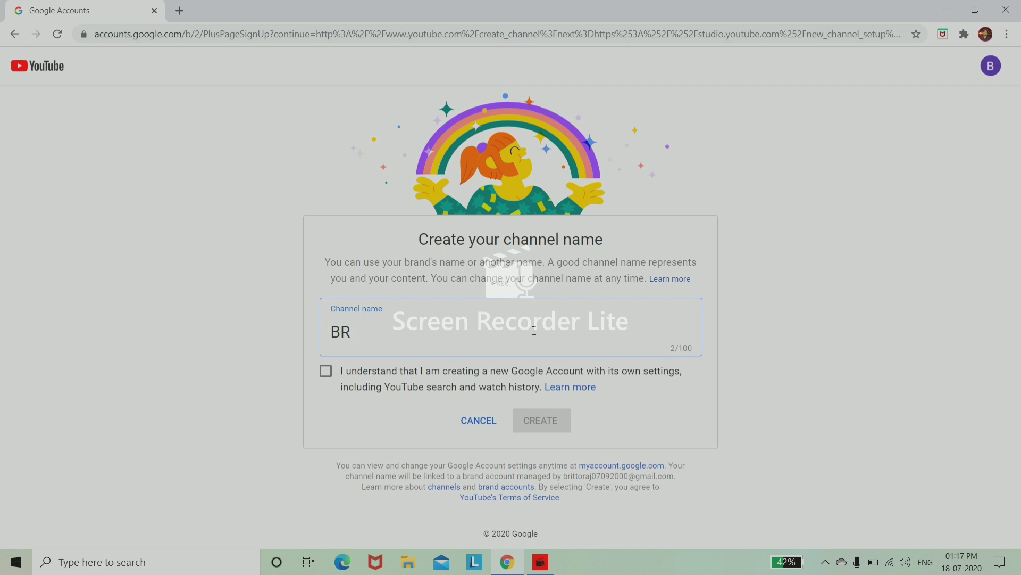
key("BackSpace")
type("ritto")
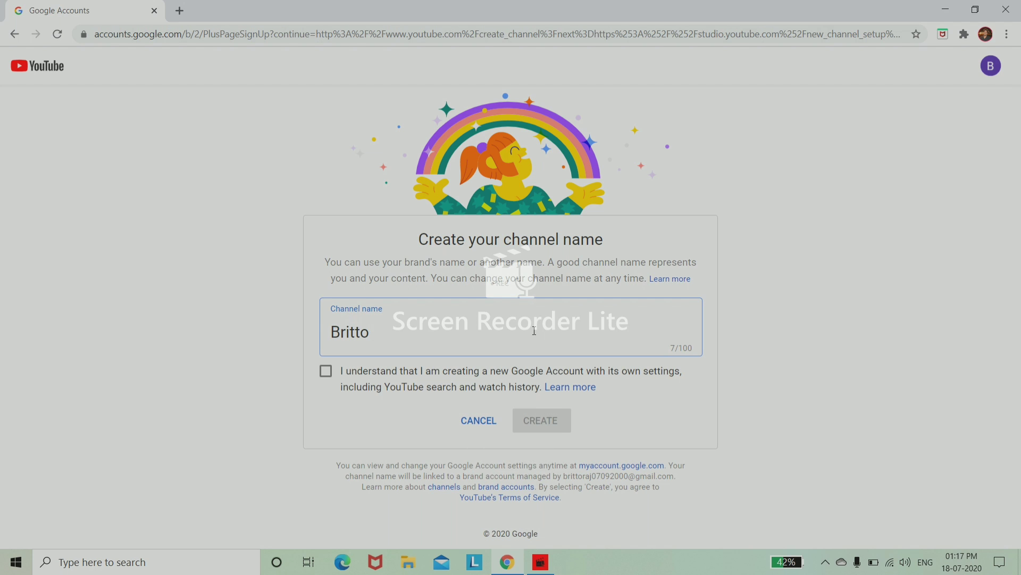
key("Caps_Lock")
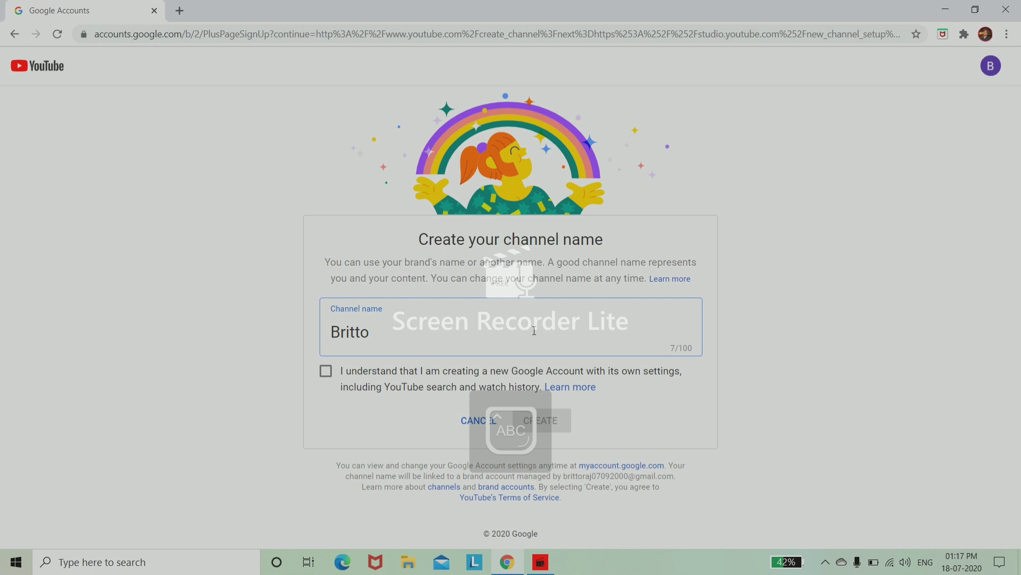
type("R")
key("Caps_Lock")
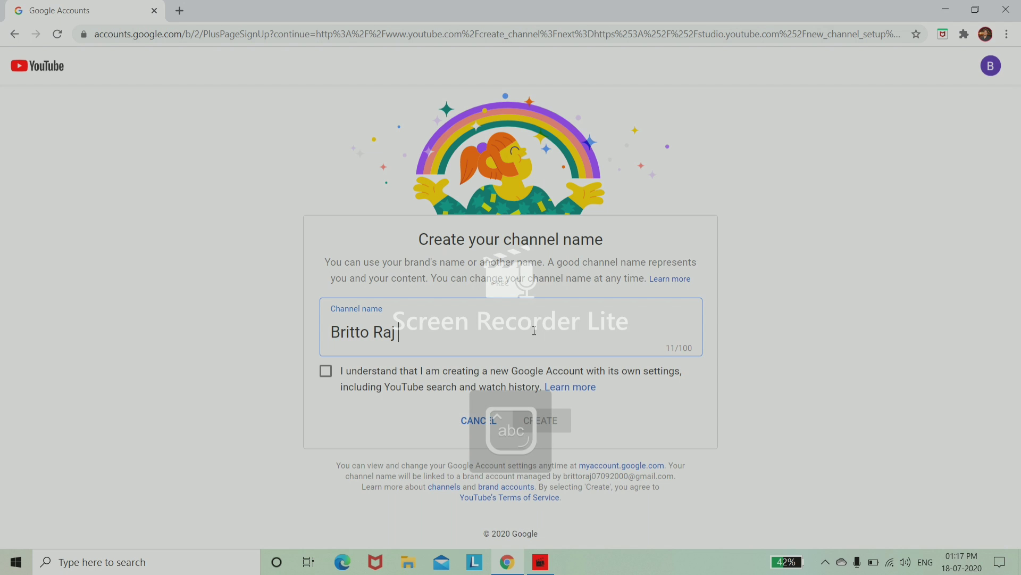
left_click(326, 373)
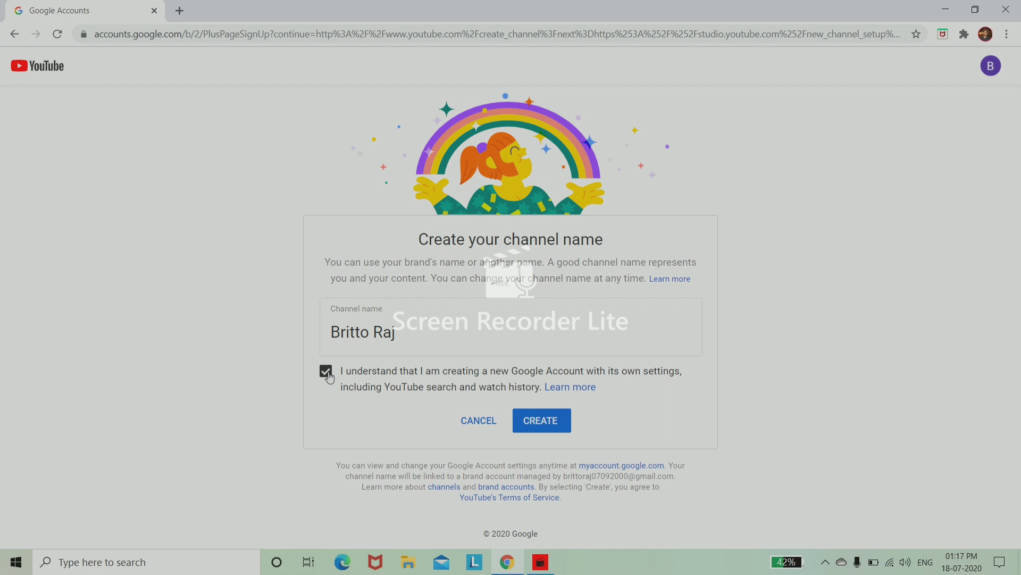
left_click(554, 423)
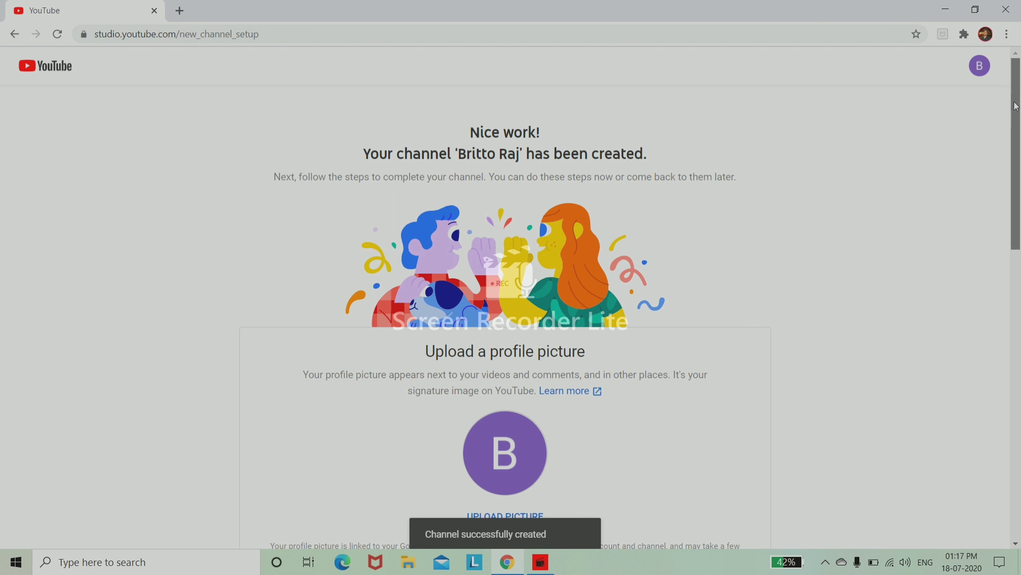
Step: Upload the image PicsArt_02-12-09.35.16 from the Downloads folder as the profile picture
mouse_move(1015, 106)
left_mouse_down()
mouse_move(1019, 367)
mouse_move(1019, 111)
left_mouse_up()
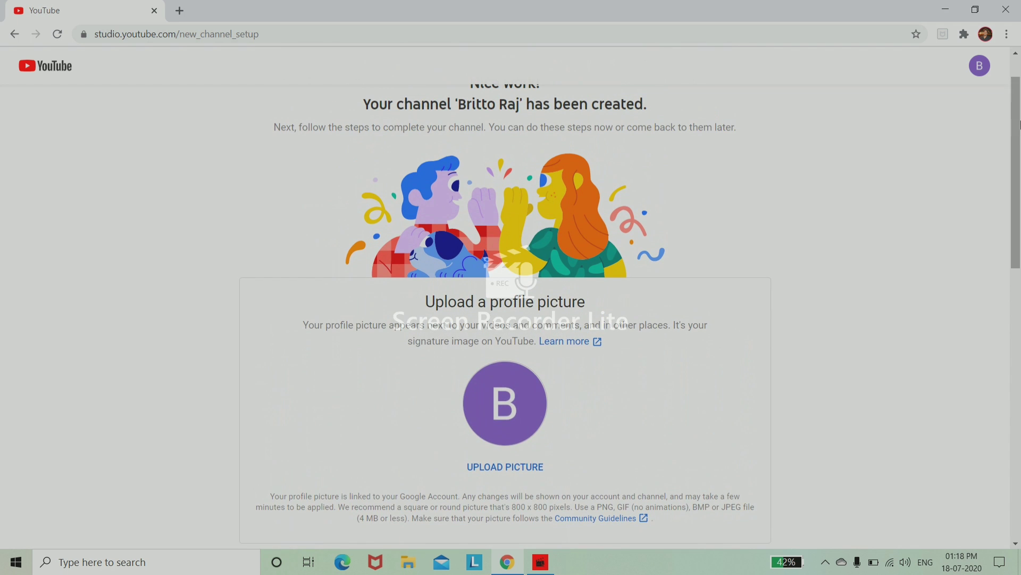
left_click(498, 466)
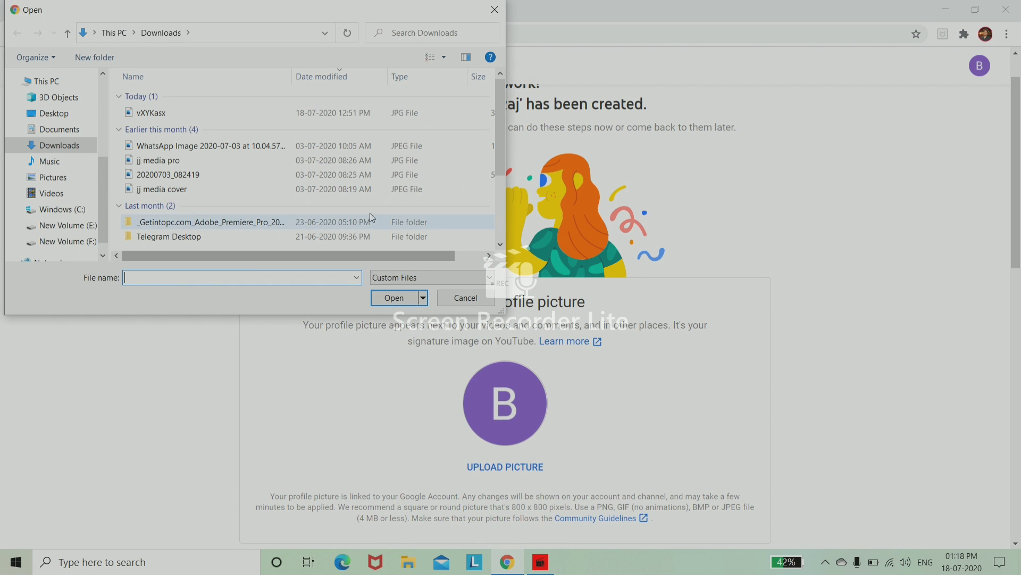
left_click_drag(497, 139, 497, 232)
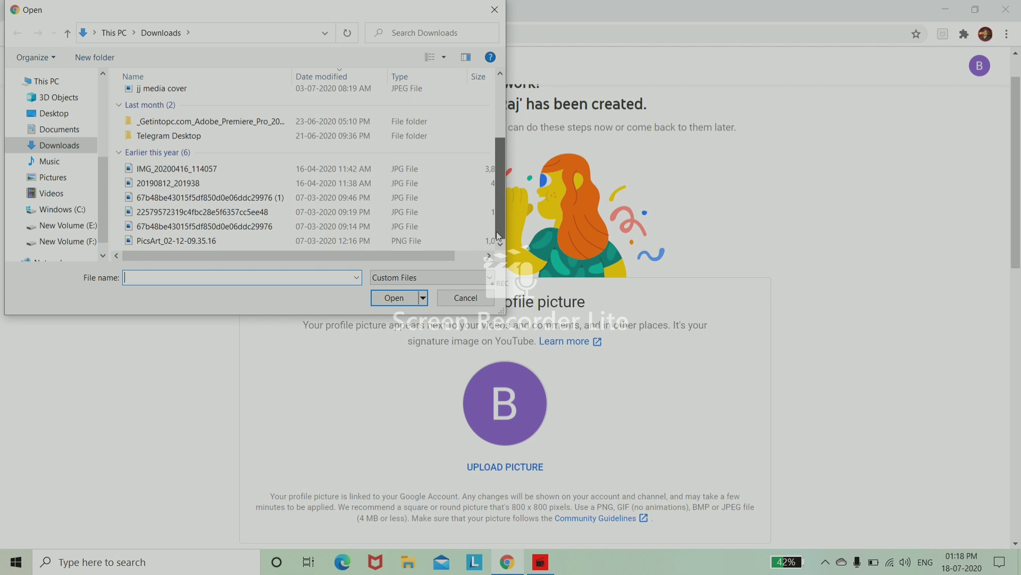
left_click(397, 244)
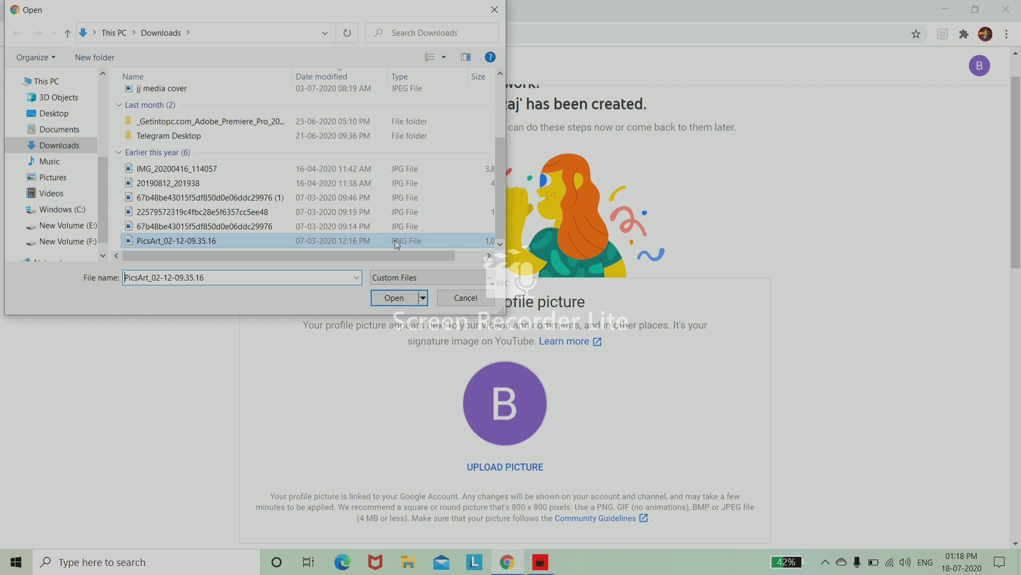
left_click(396, 300)
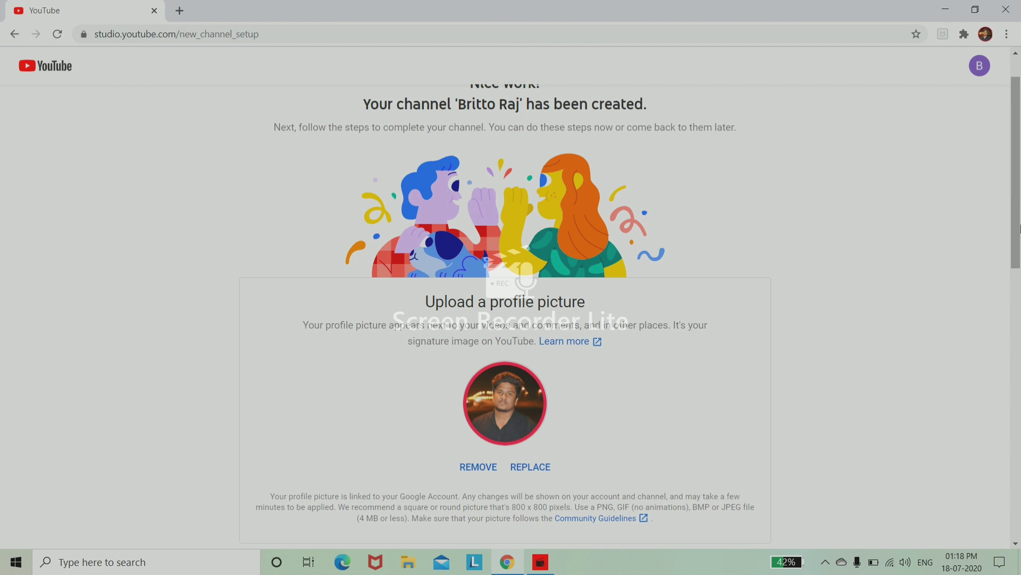
Step: Remove the uploaded profile picture
left_click_drag(1019, 228, 1019, 276)
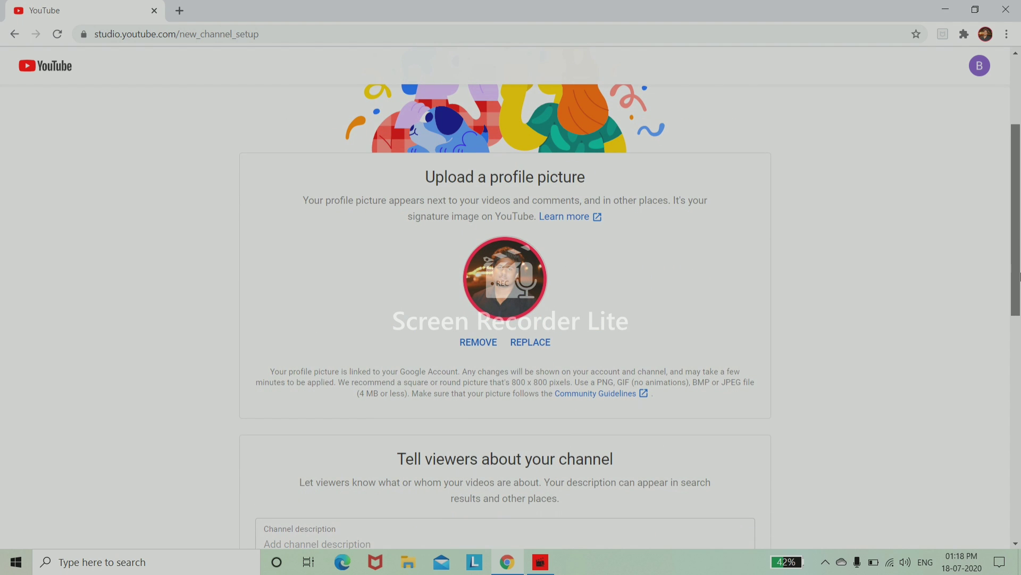
left_click(479, 343)
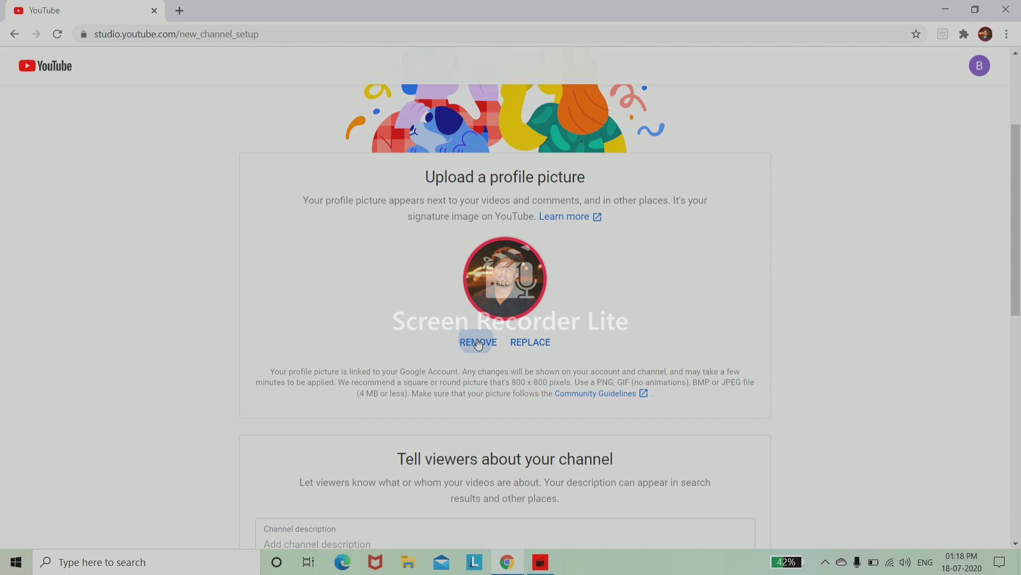
Step: Draft a short greeting with the creator's name in the channel description and clear it again
left_click_drag(1019, 228, 1019, 342)
left_click(559, 341)
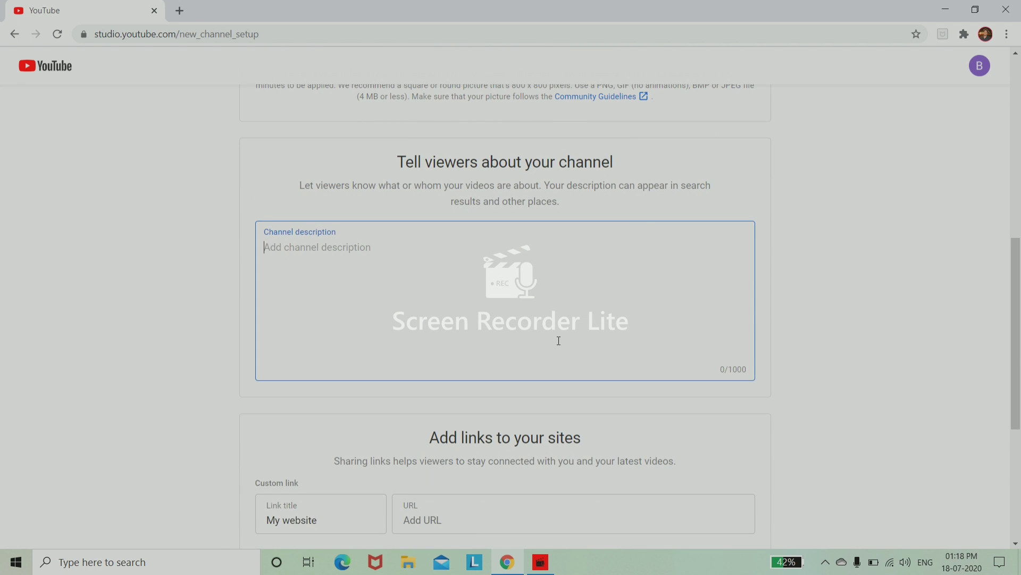
type("hi this is brittor")
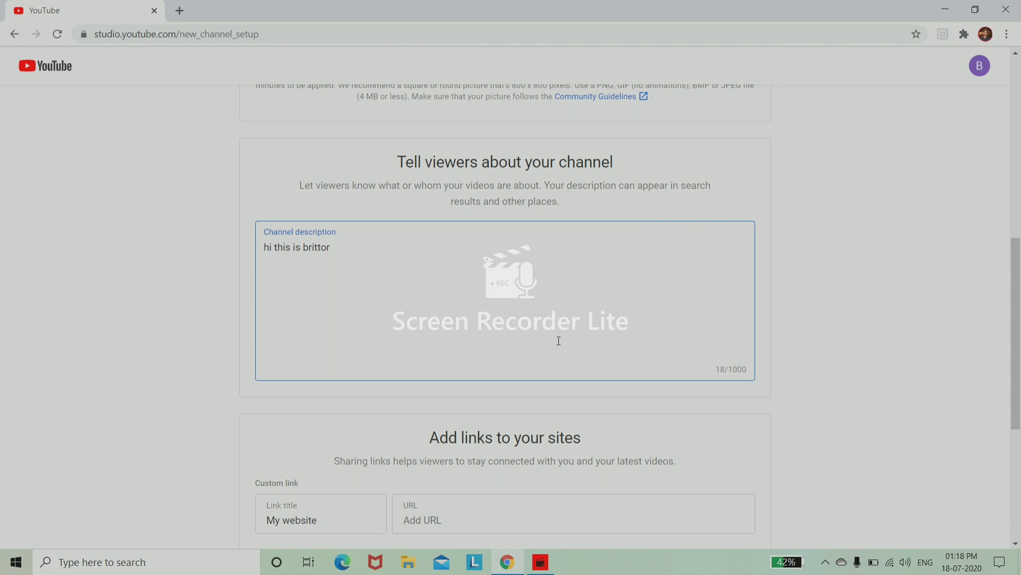
key("BackSpace")
key("BackSpace")
key("BackSpace")
key("BackSpace")
key("BackSpace")
key("BackSpace")
key("BackSpace")
key("BackSpace")
key("BackSpace")
key("BackSpace")
key("BackSpace")
key("BackSpace")
key("BackSpace")
key("BackSpace")
key("BackSpace")
key("BackSpace")
key("BackSpace")
key("BackSpace")
key("BackSpace")
key("BackSpace")
key("BackSpace")
Step: Look over the custom link and the Facebook, Twitter and Instagram link fields, and postpone the remaining channel setup
left_click_drag(1016, 319, 1013, 476)
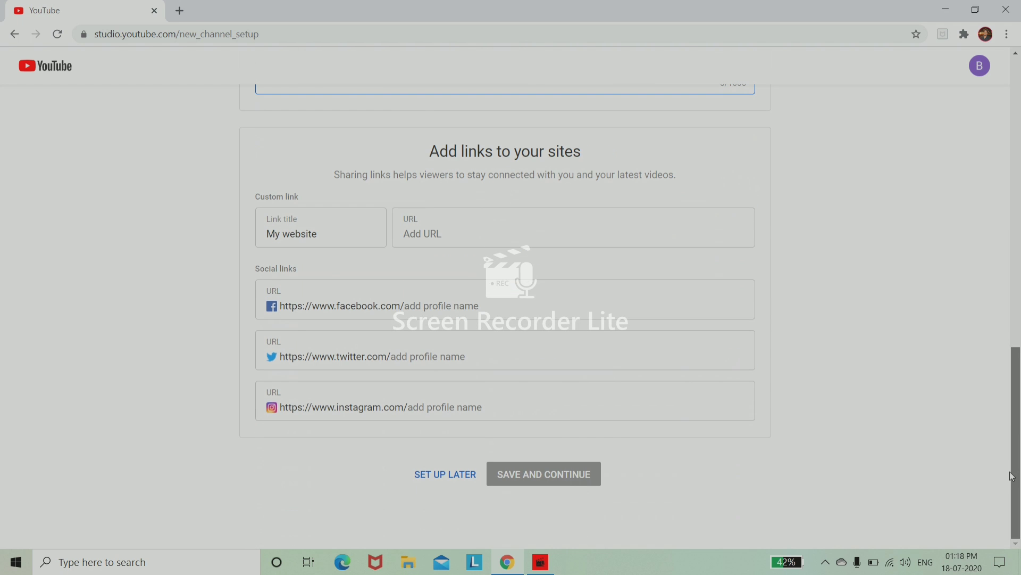
left_click(420, 229)
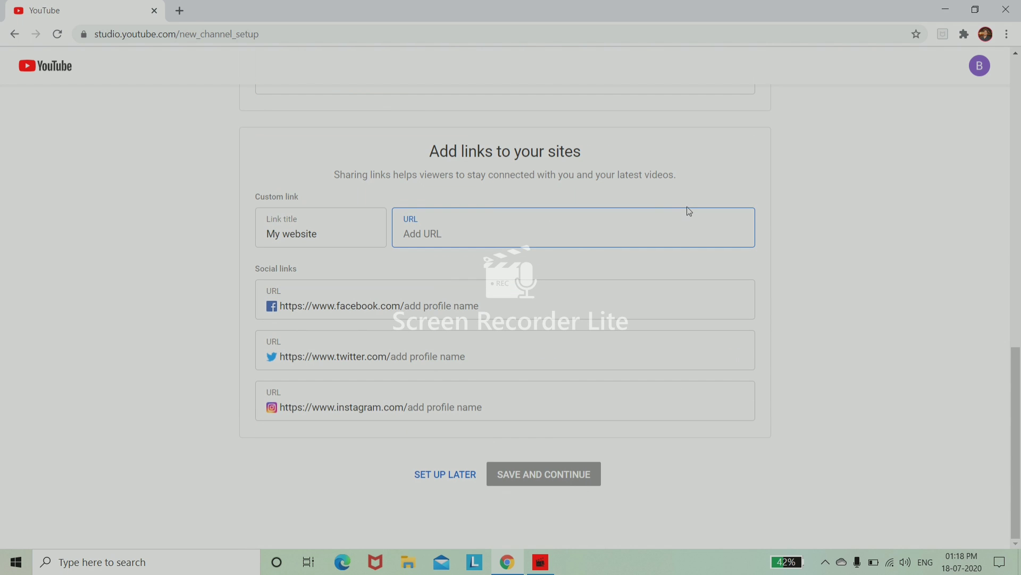
left_click(428, 314)
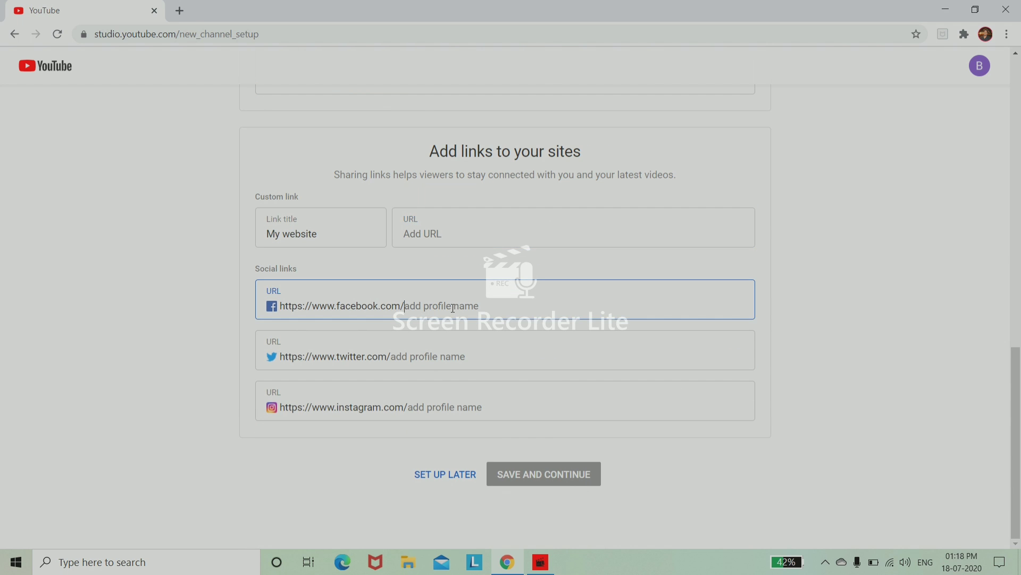
left_click(457, 354)
left_click(451, 410)
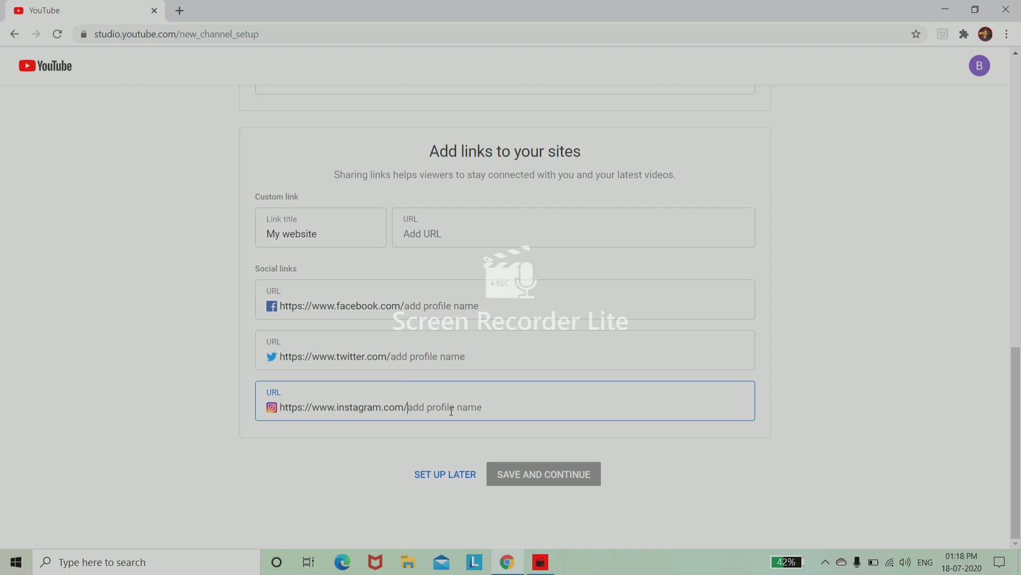
left_click(458, 475)
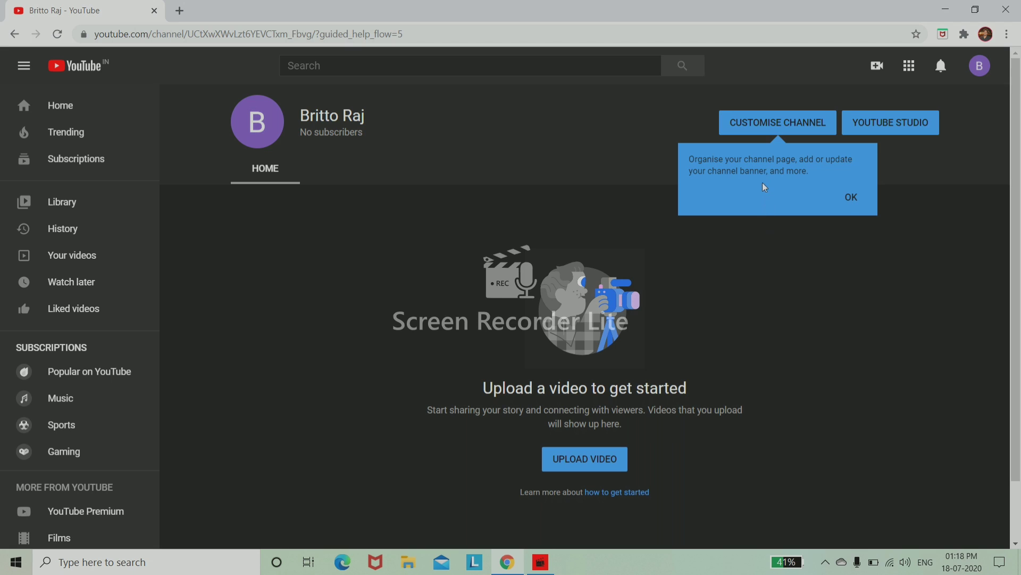
Step: Dismiss the channel customisation tip and go to the video upload page in YouTube Studio
left_click(851, 199)
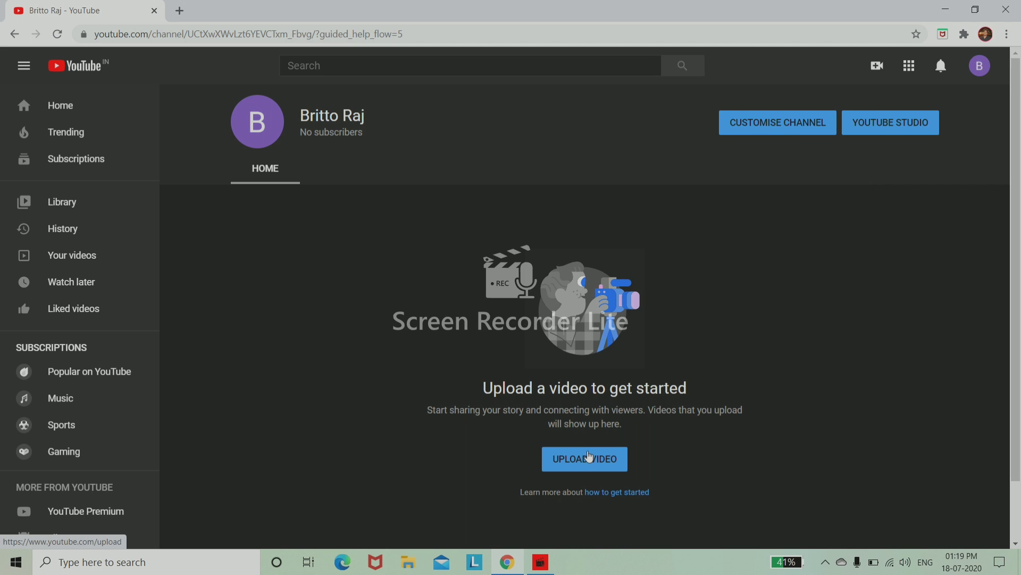
left_click(589, 456)
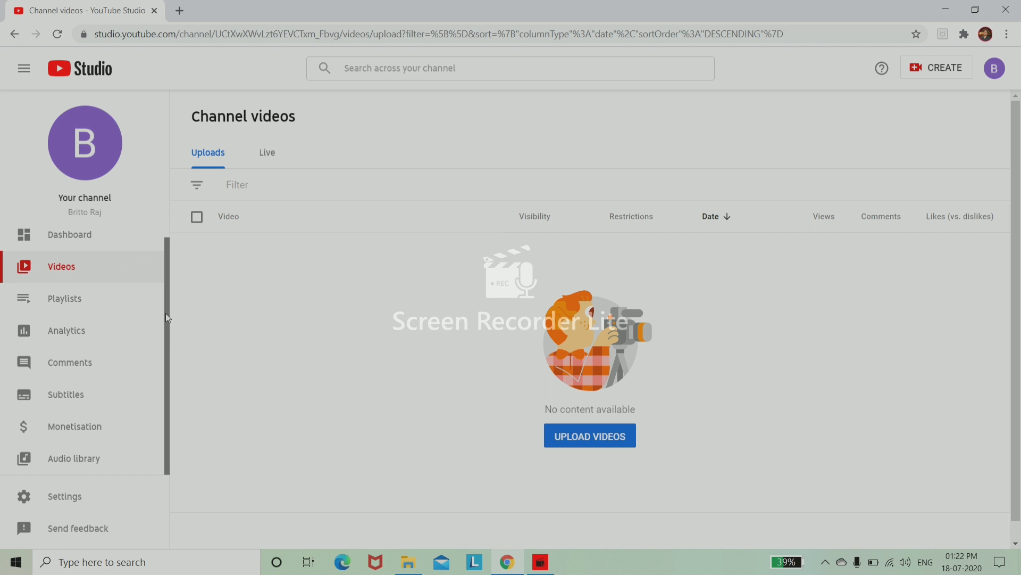
Step: Open the Studio settings and review the channel's basic info and advanced settings
left_click(125, 488)
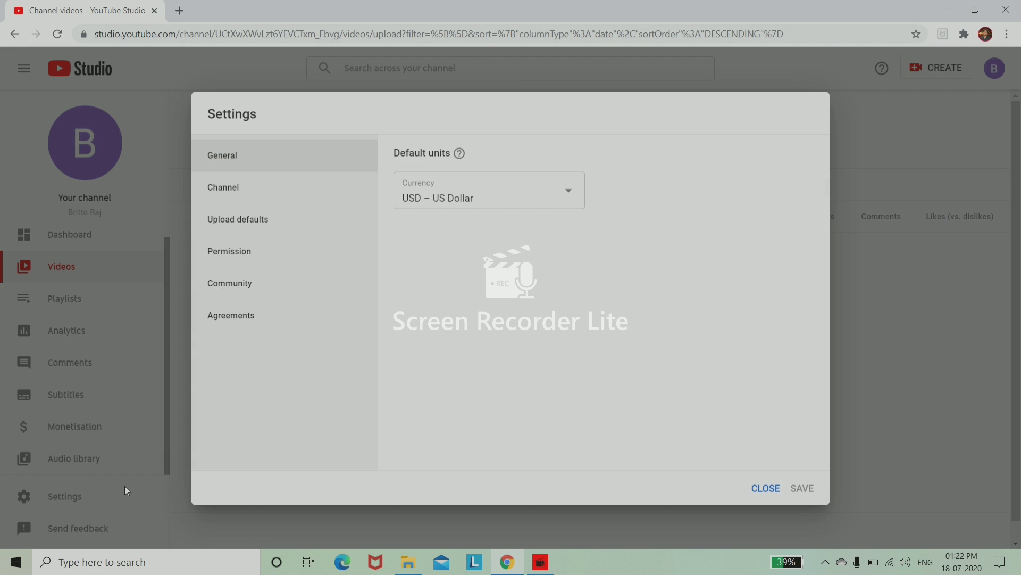
left_click(265, 193)
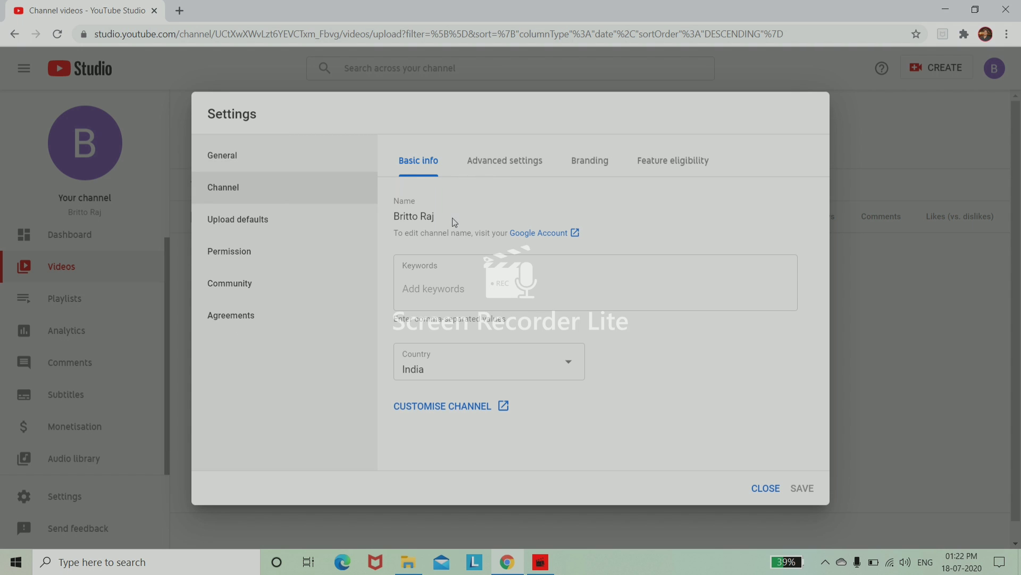
left_click(512, 154)
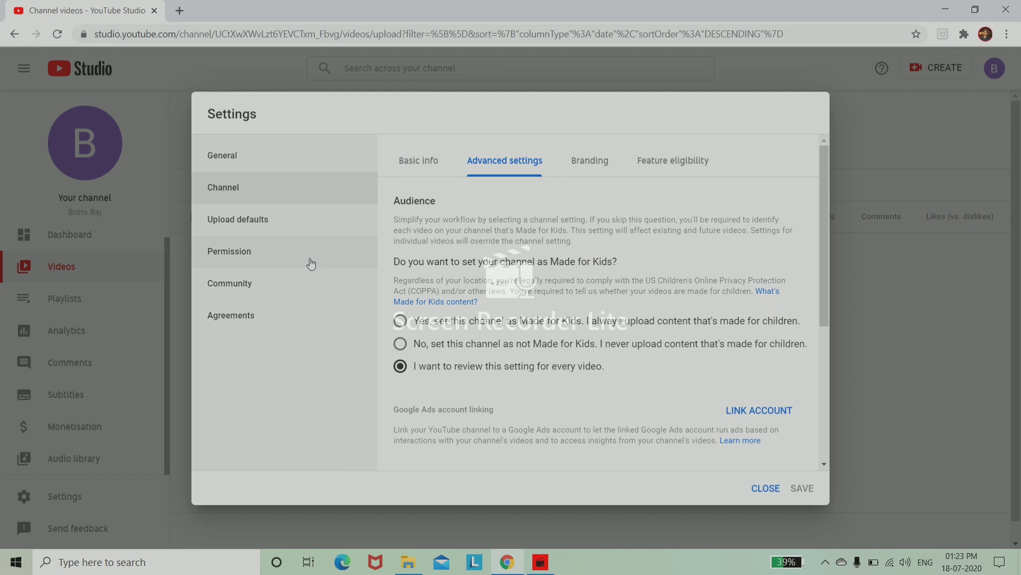
Step: Set the default visibility for uploads to Public
left_click(308, 234)
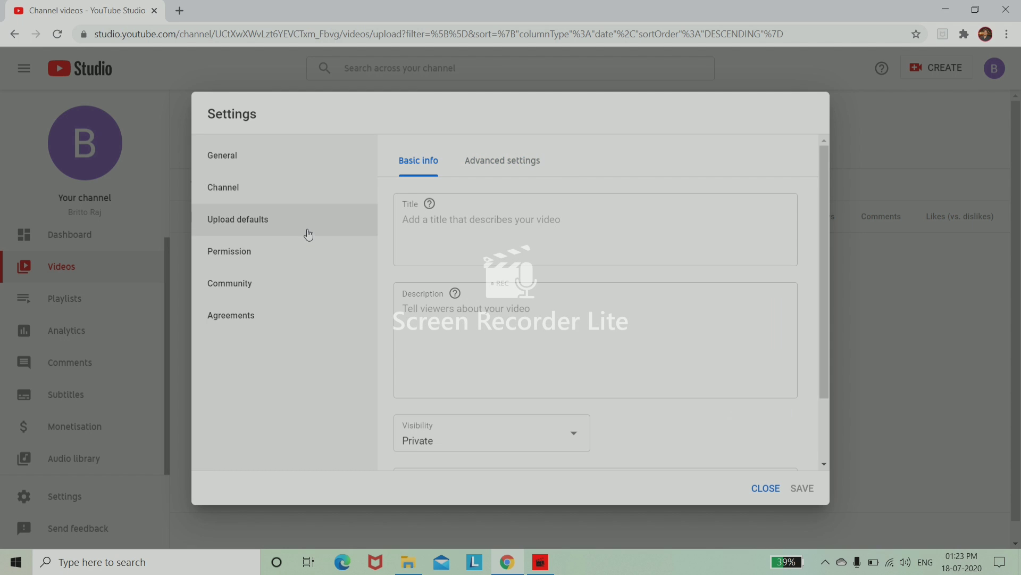
scroll(822, 339, "down", 2)
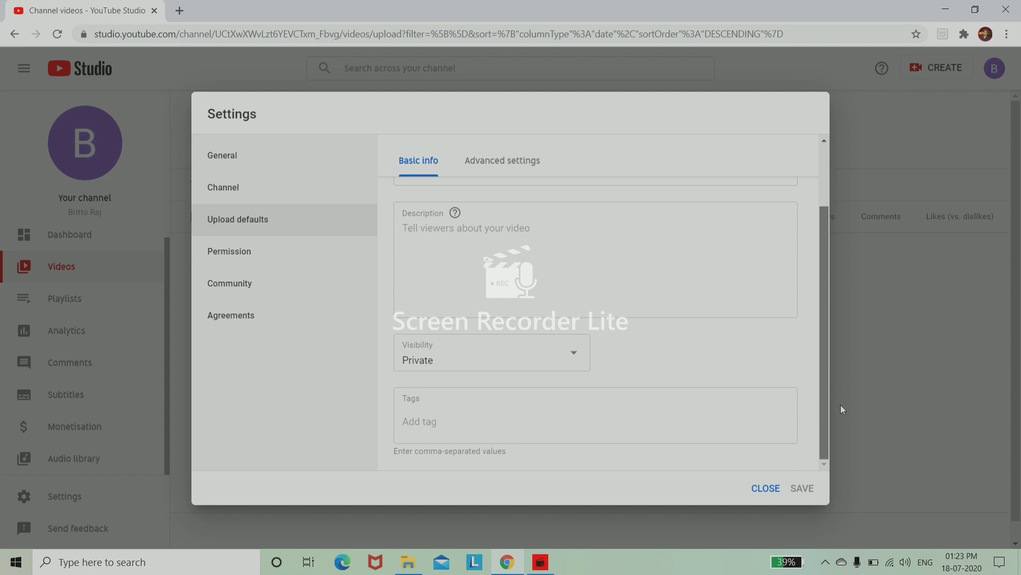
left_click(574, 353)
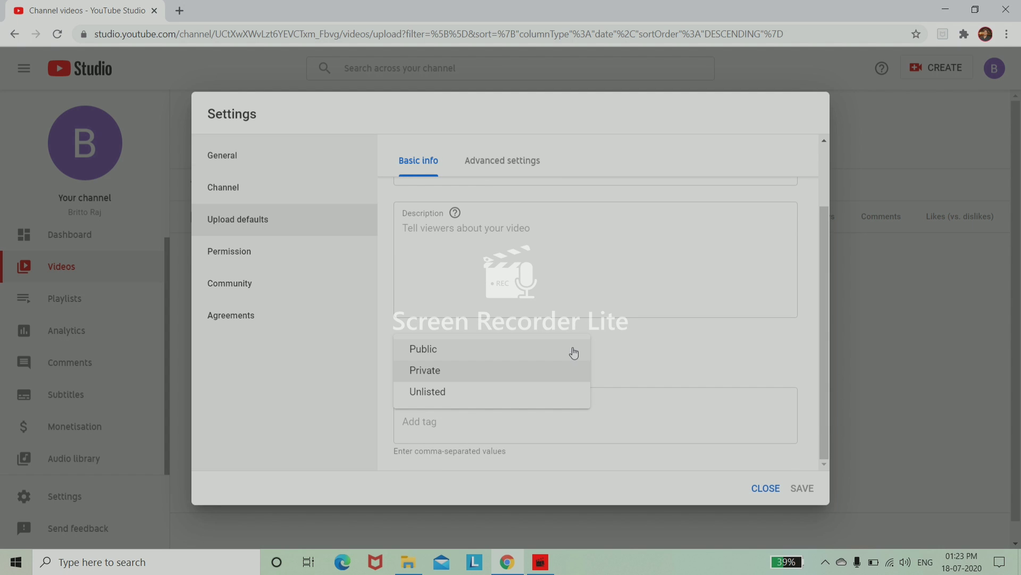
left_click(522, 349)
Step: Choose Tamil as the video language and Education as the category in the advanced upload defaults, and save the settings
left_click(489, 170)
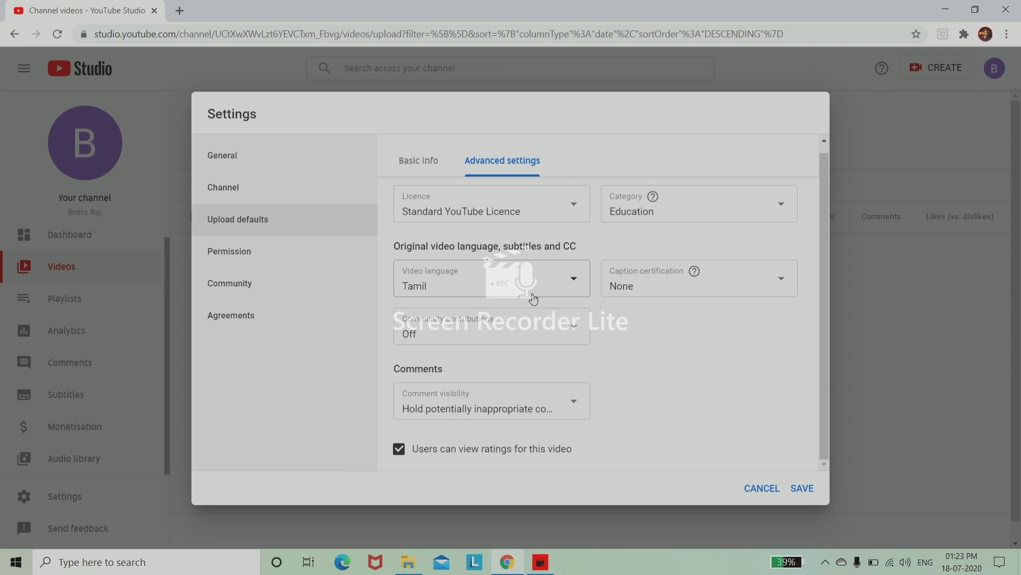
left_click(533, 295)
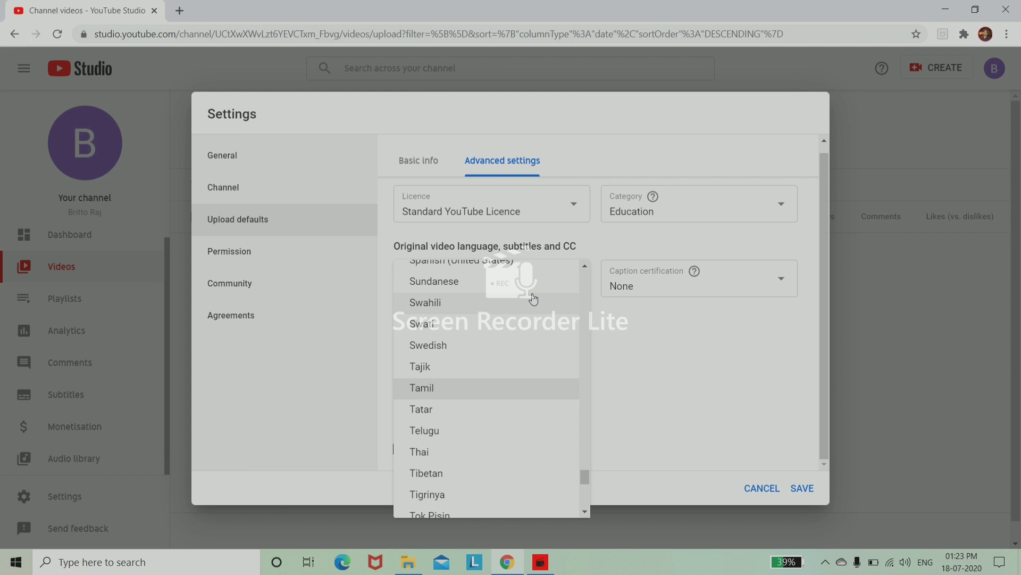
left_click(461, 395)
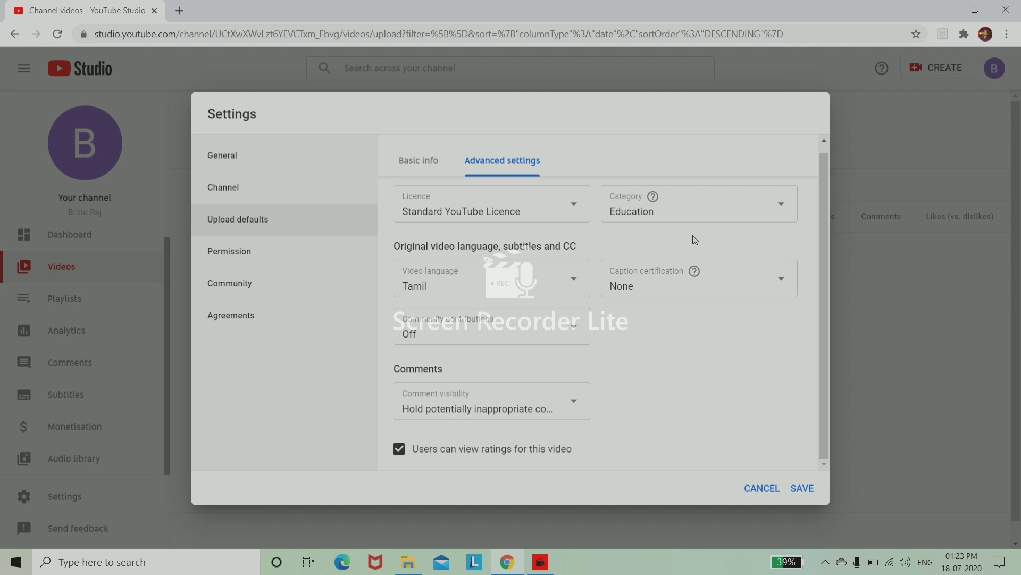
left_click(732, 212)
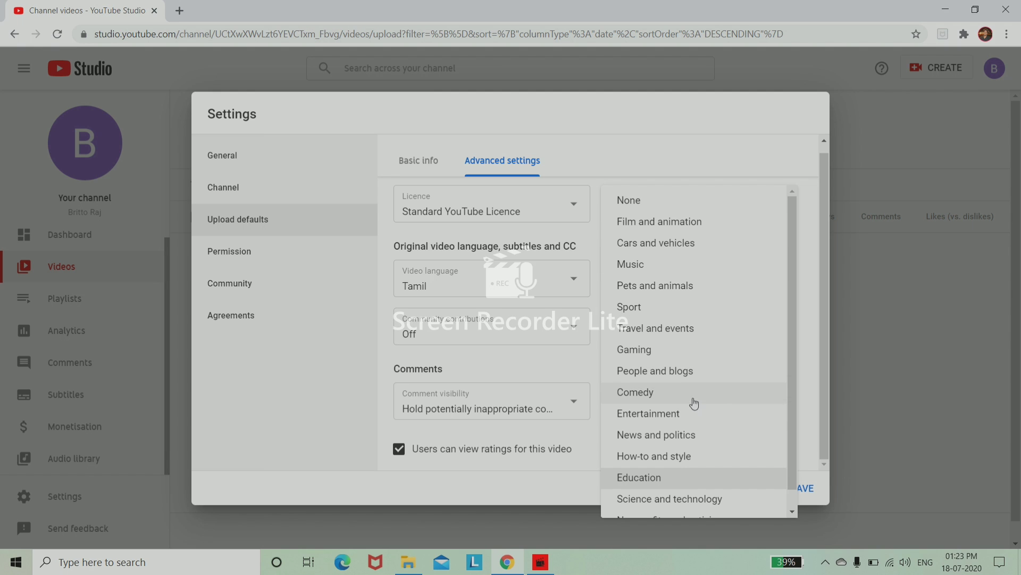
left_click_drag(795, 295, 748, 425)
left_click(706, 460)
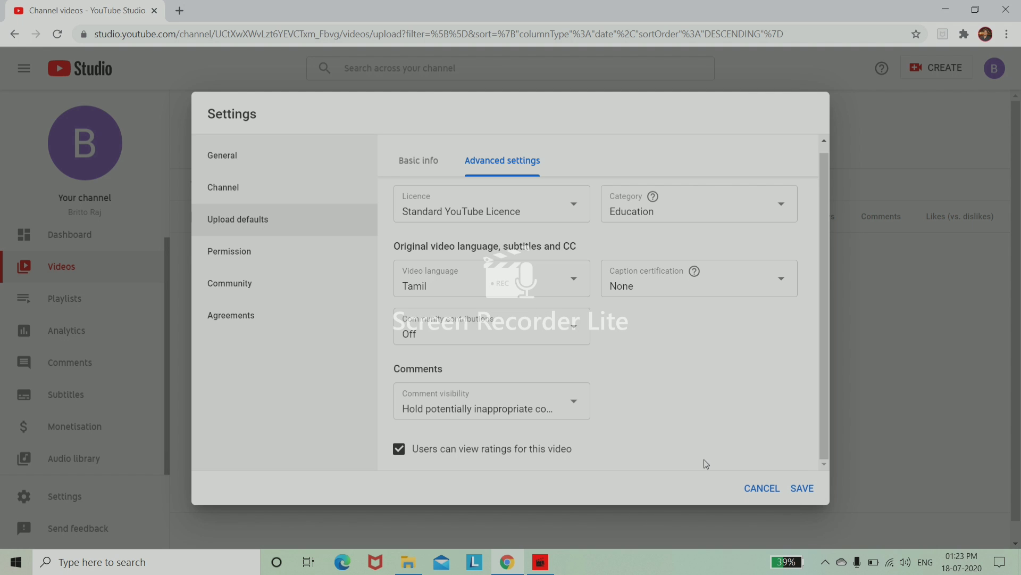
left_click(804, 488)
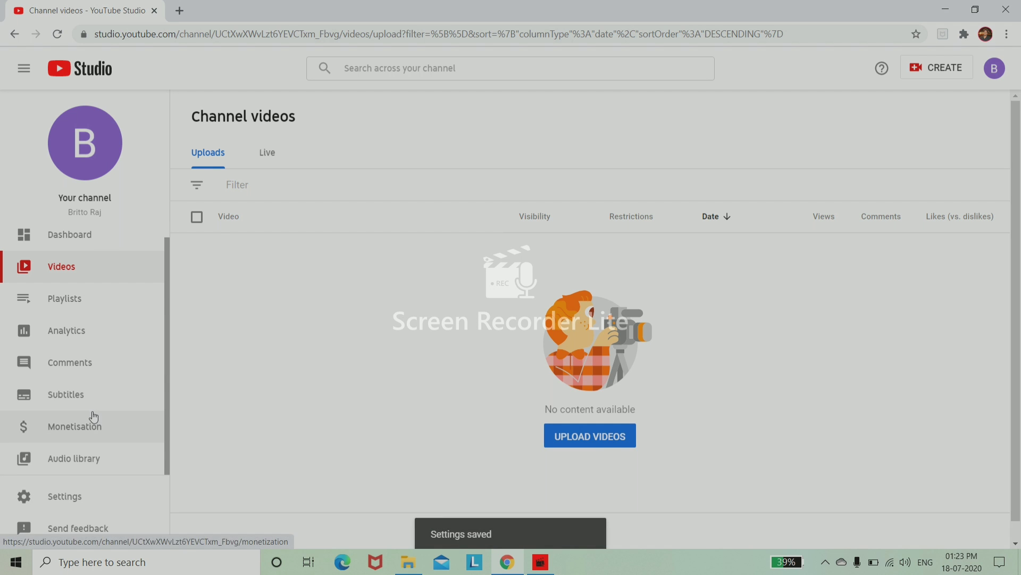
Step: Open the channel's monetisation page and request a notification for when the channel becomes eligible
left_click(81, 429)
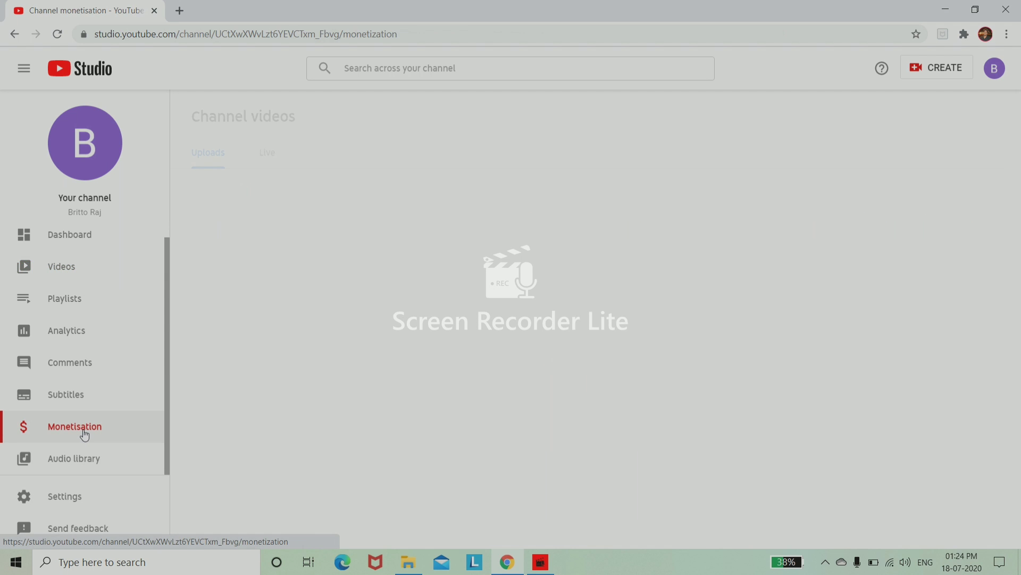
scroll(1002, 314, "down", 2)
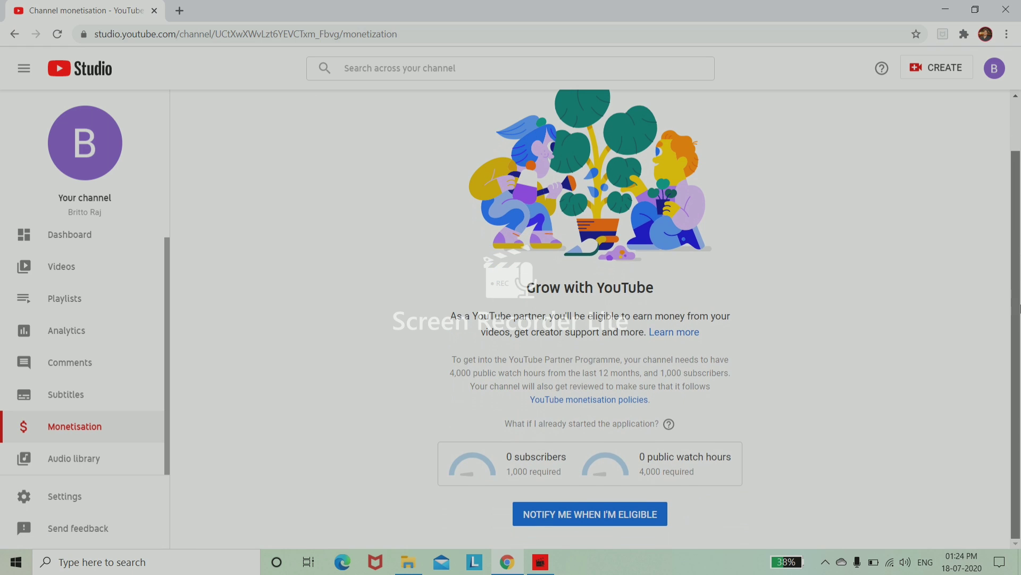
left_click(587, 519)
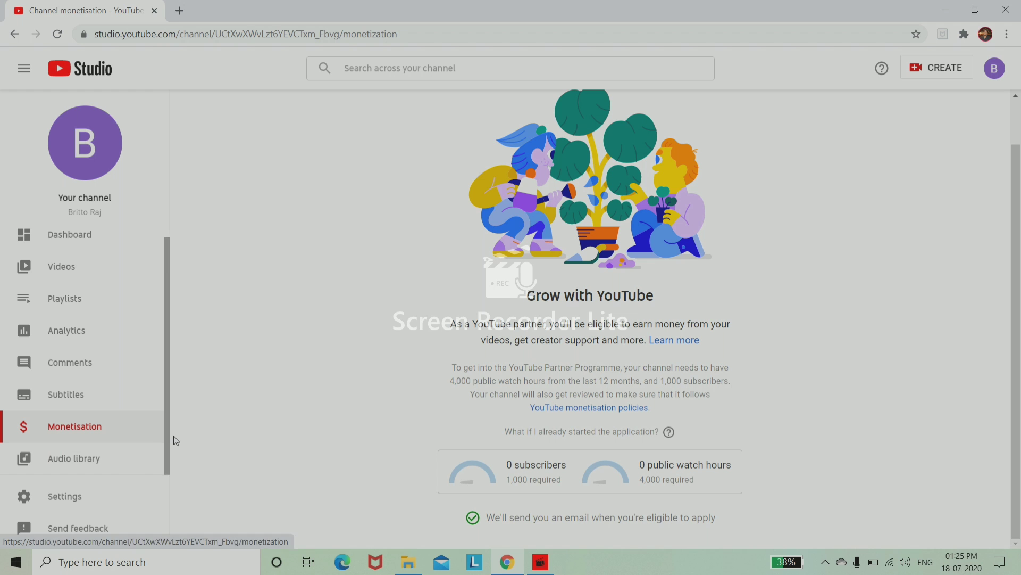
Step: Upload the video file screen_recorder_video_2020_18_7_13_16_17 from the Videos folder to the channel
left_click(80, 276)
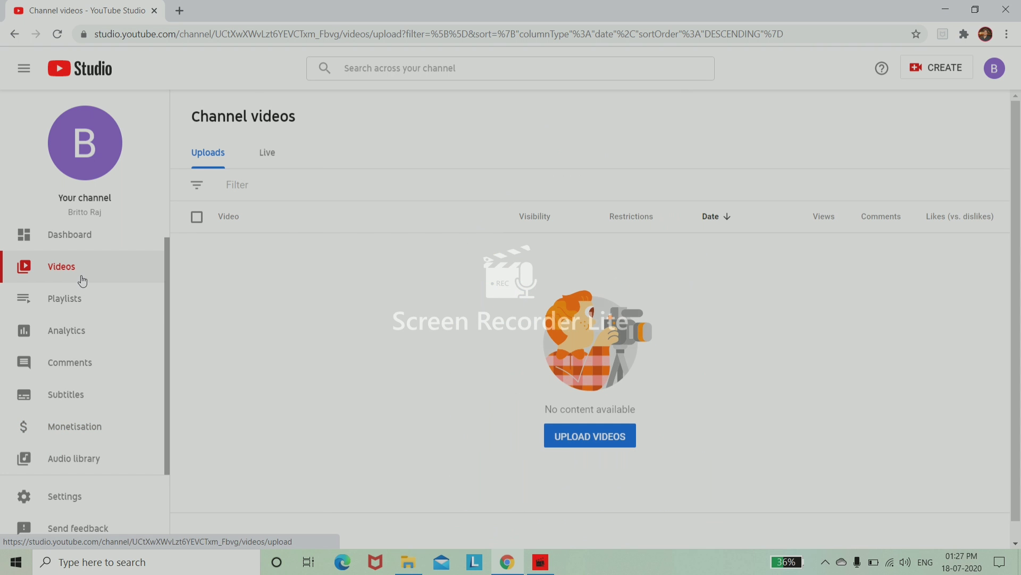
left_click(568, 443)
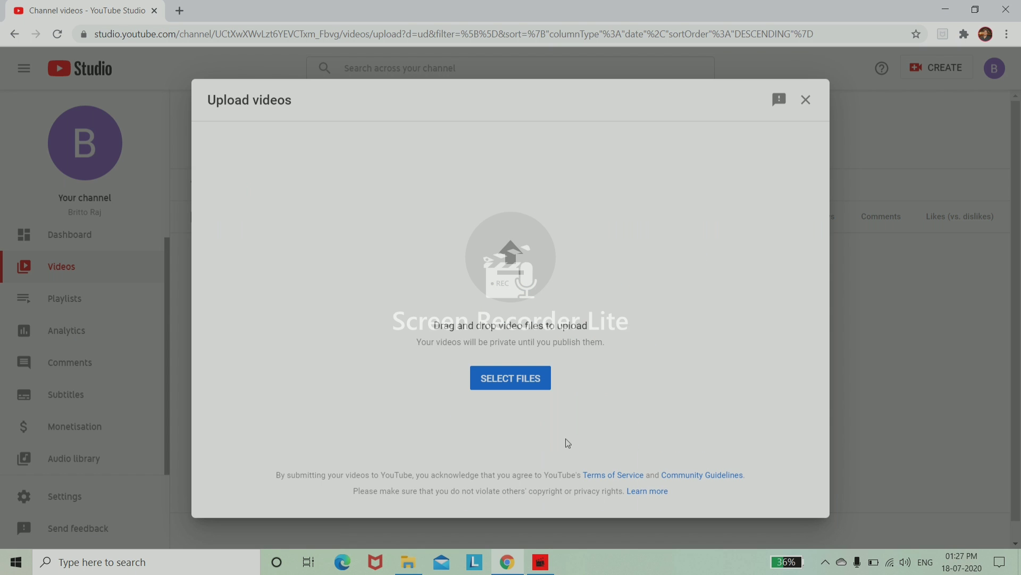
left_click(527, 379)
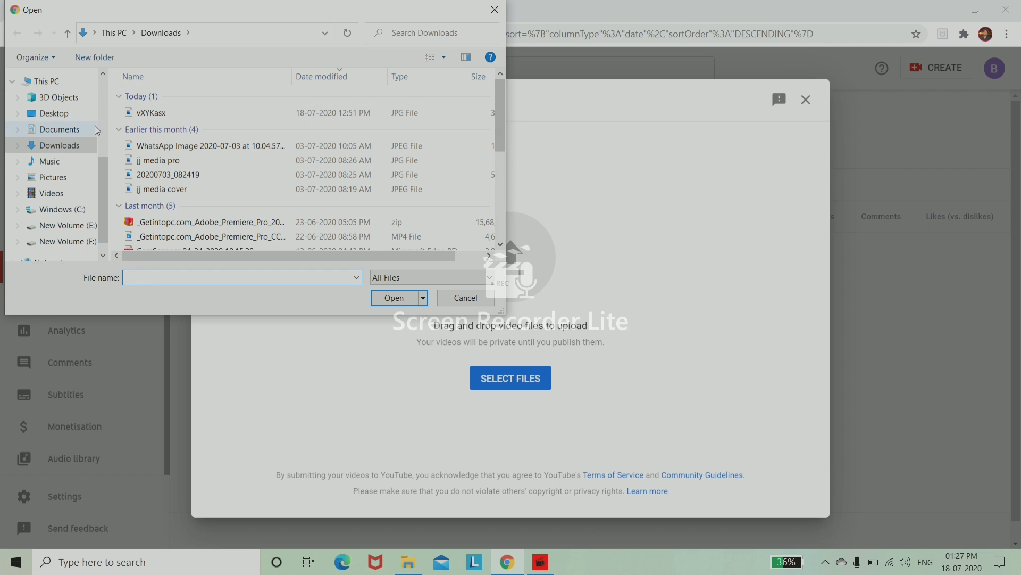
left_click(52, 193)
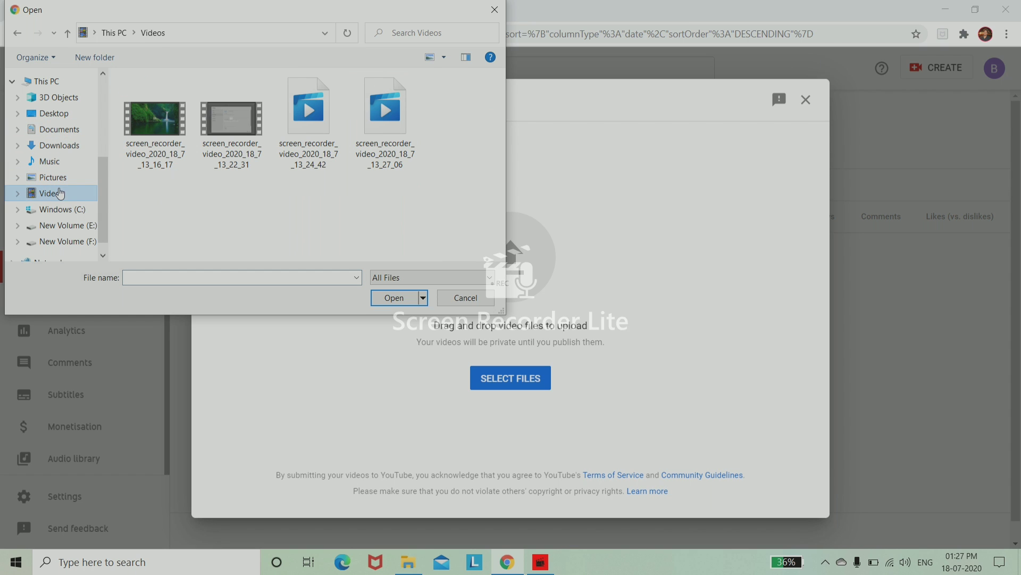
left_click(163, 146)
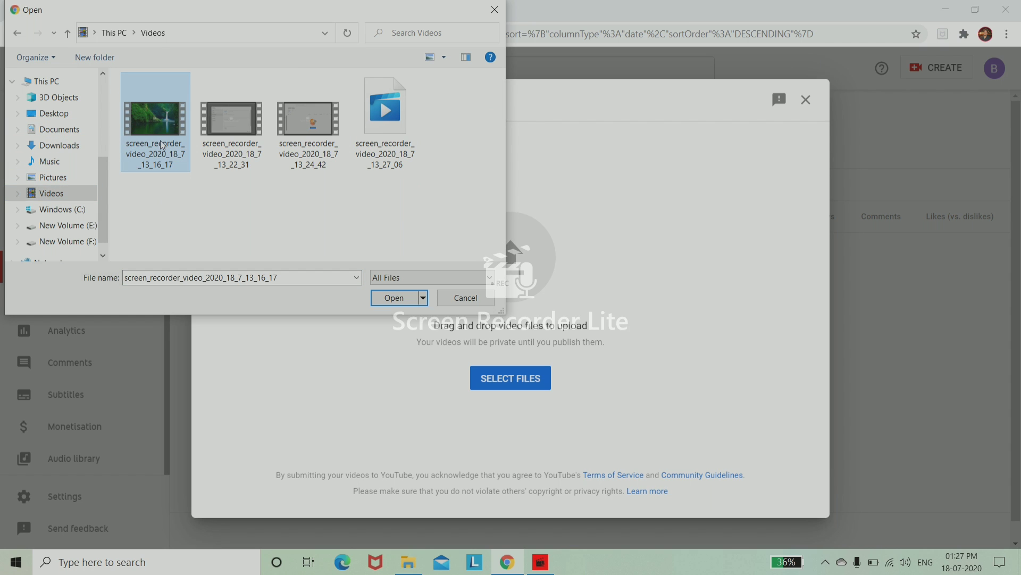
left_click(394, 297)
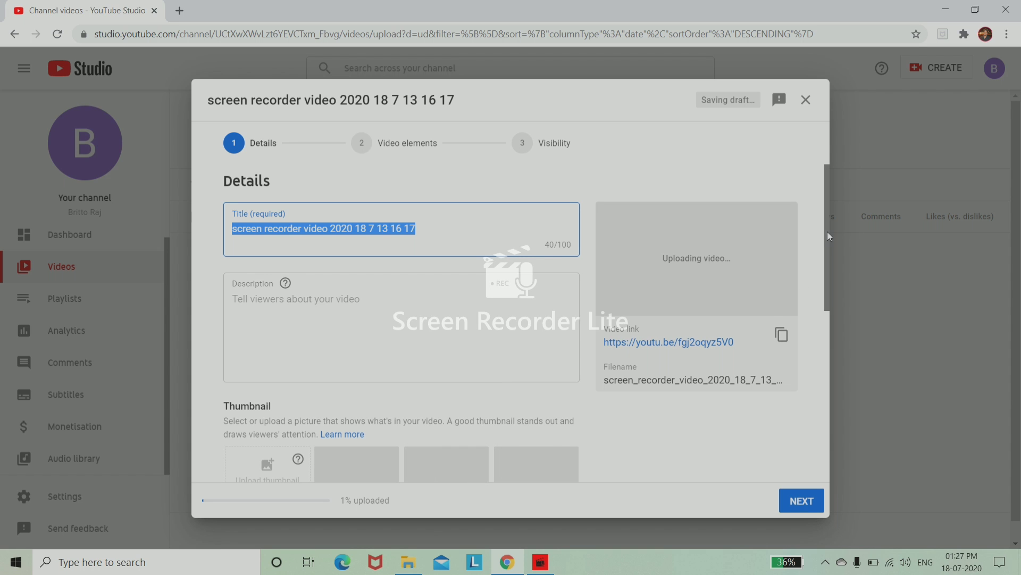
Step: Open account verification from the thumbnail help, choose India and text-message code delivery, and close the page without submitting
mouse_move(828, 232)
left_mouse_down()
mouse_move(844, 292)
mouse_move(847, 402)
mouse_move(827, 230)
left_mouse_up()
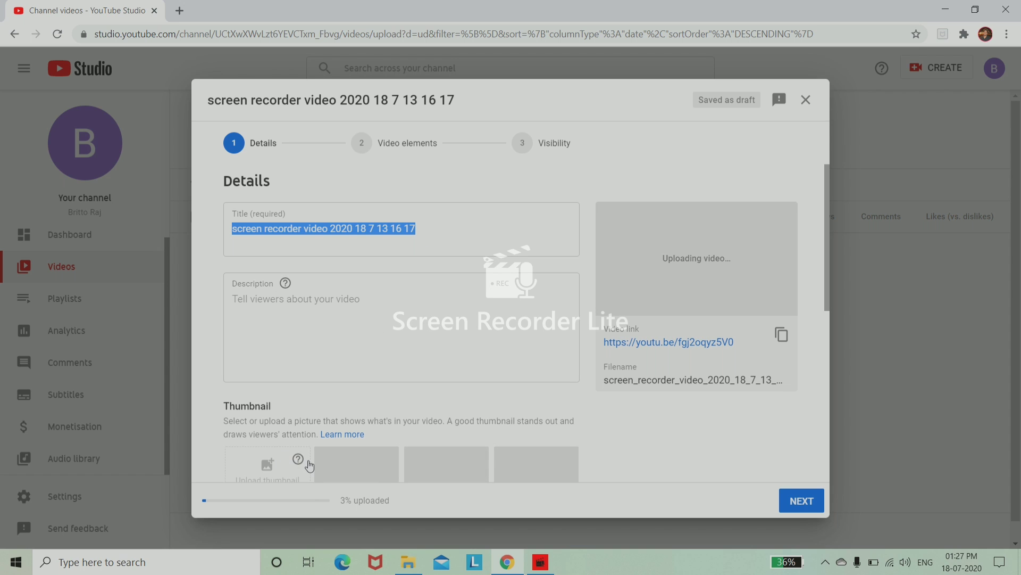
mouse_move(299, 463)
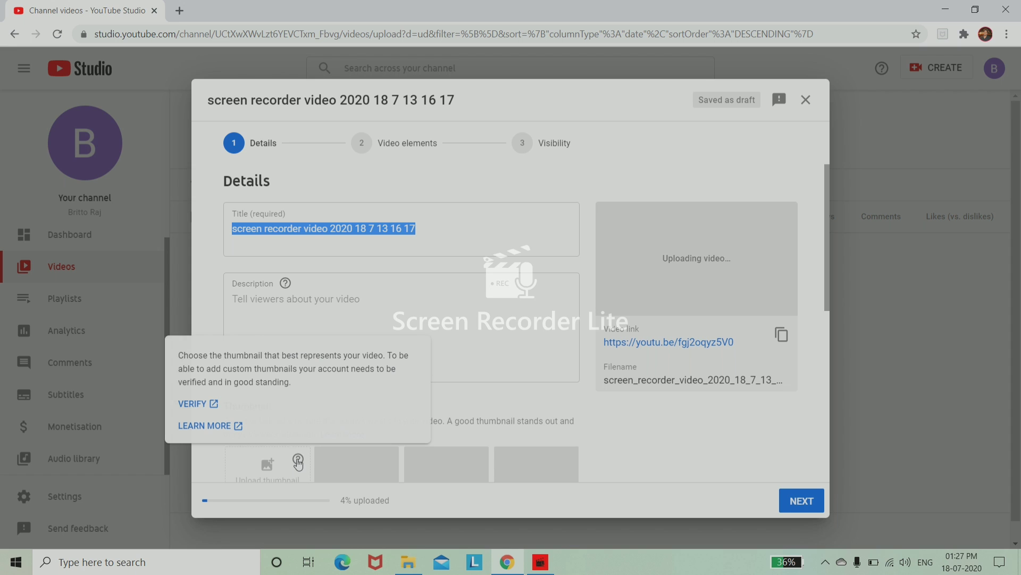
left_click(200, 407)
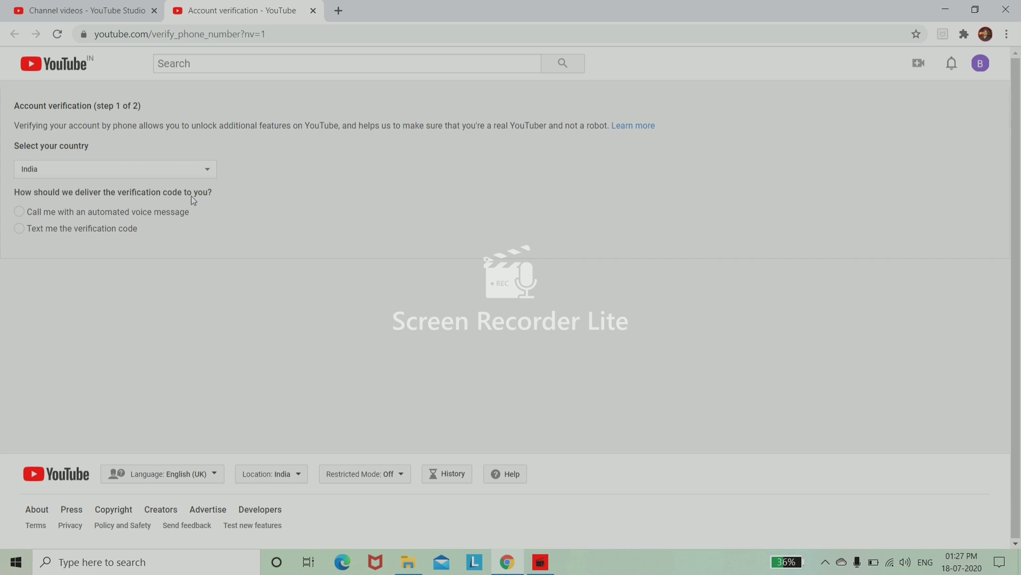
left_click(209, 165)
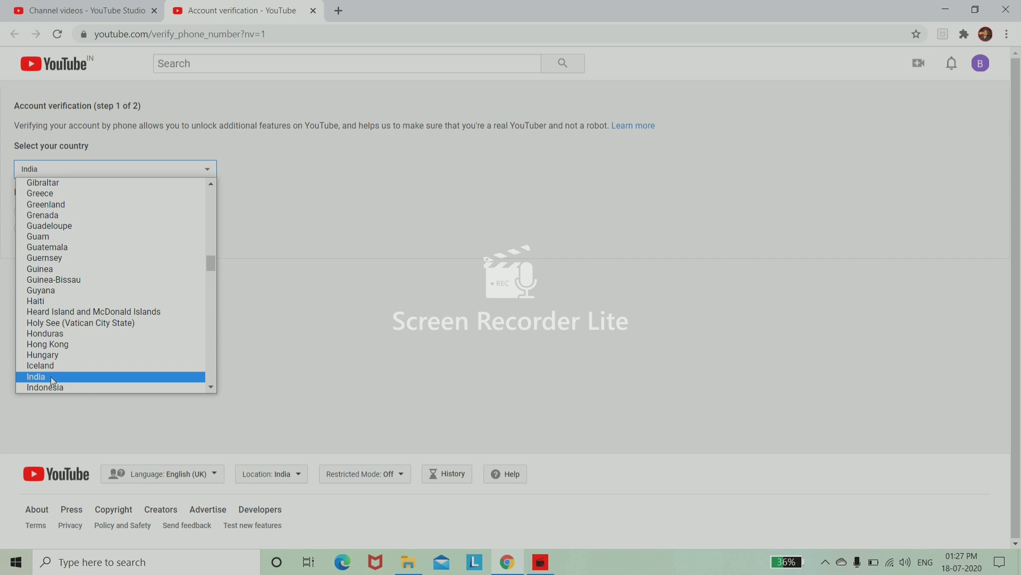
left_click(50, 375)
left_click(20, 229)
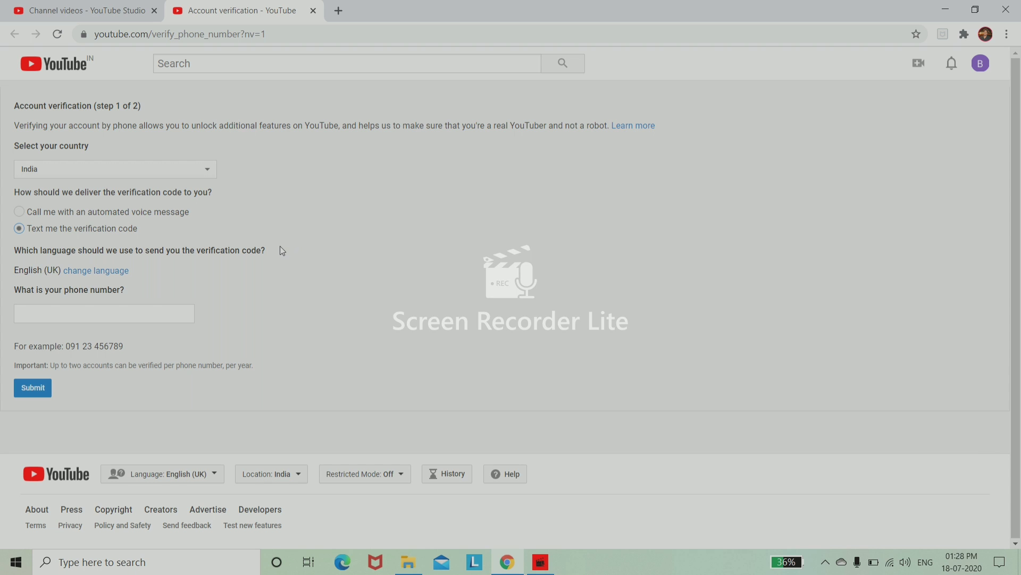
left_click(312, 11)
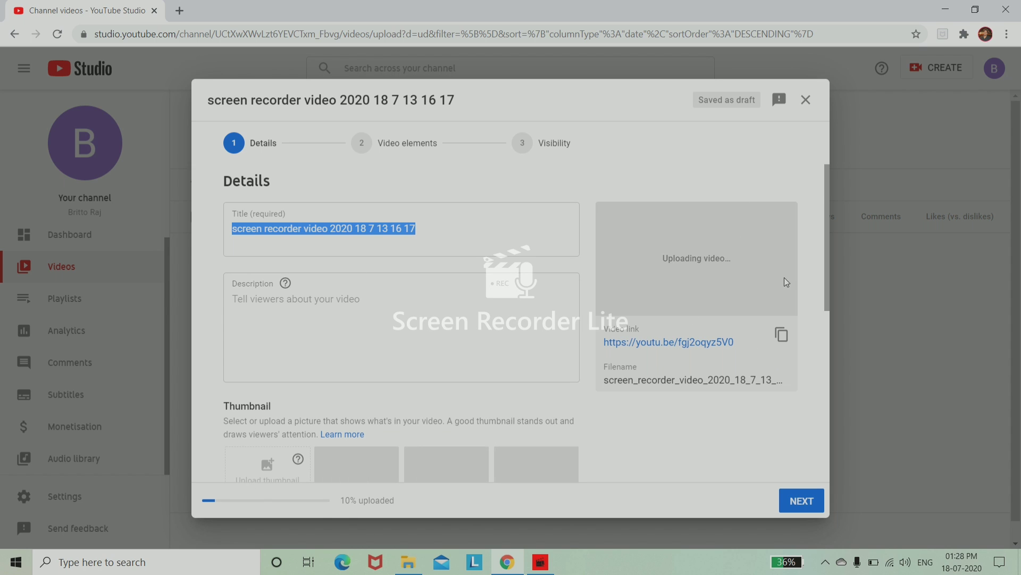
Step: Go to the thumbnail and playlist options in the uploaded video's details
left_click_drag(827, 264, 827, 343)
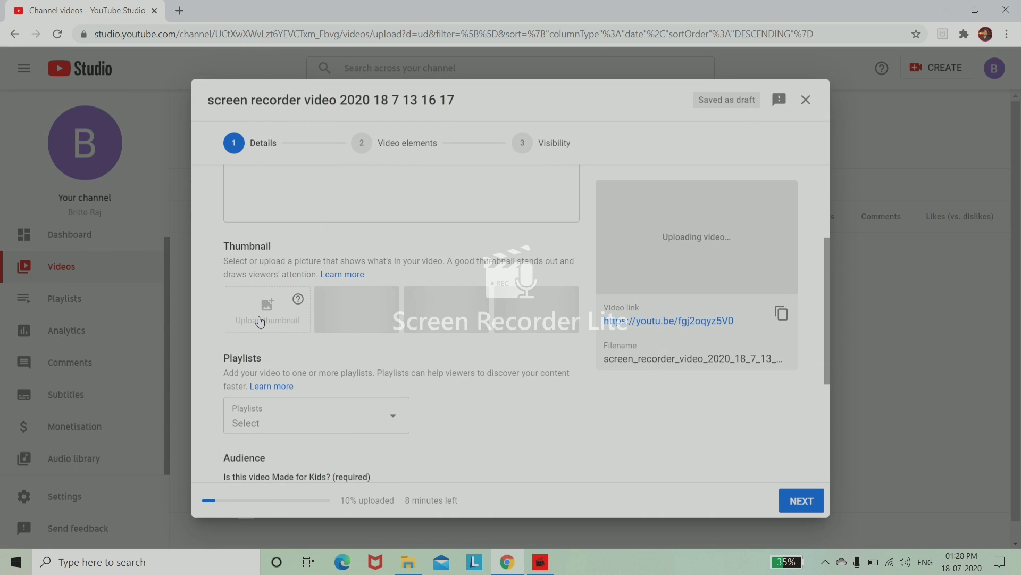